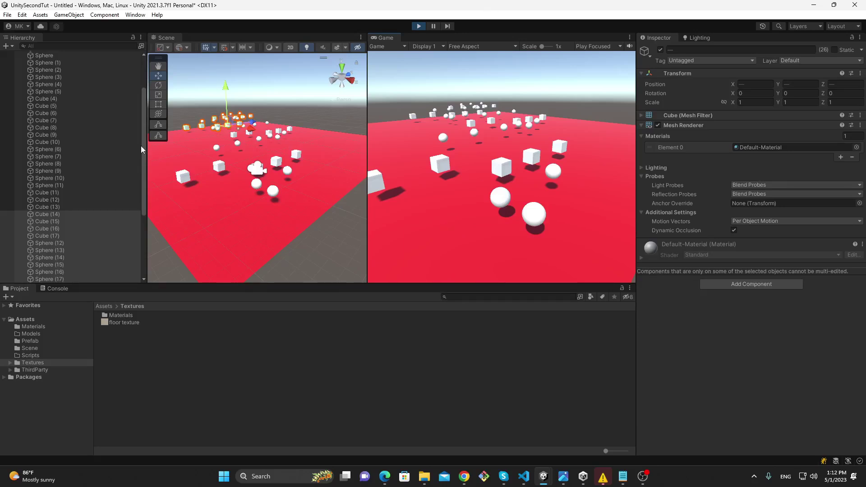
scroll(129, 176, "up", 5)
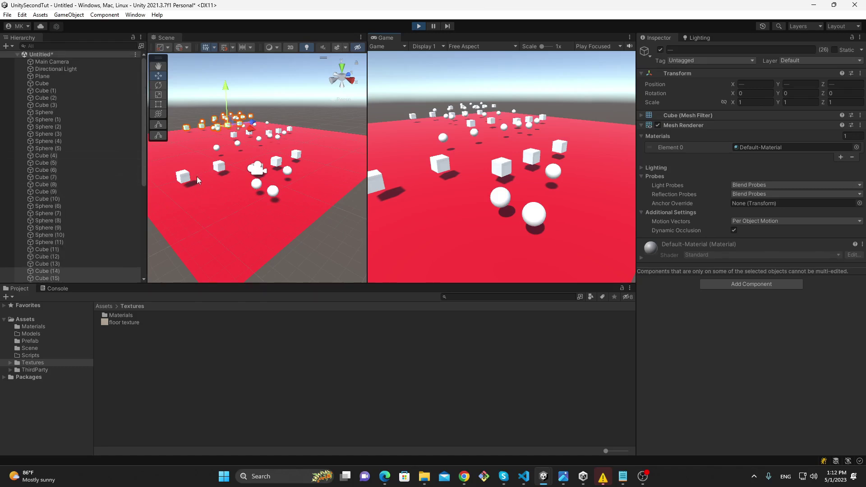
Select Main Camera in the Hierarchy to show its Camera component.
left_click(49, 63)
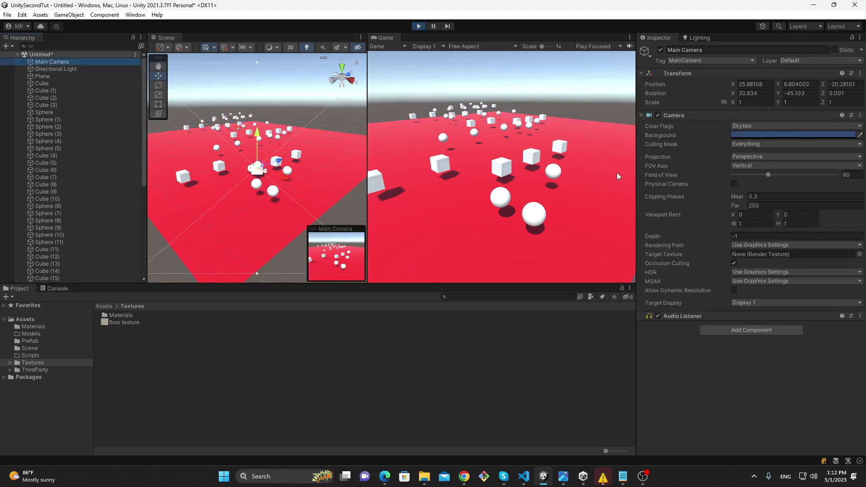
Try Far clipping values of 100, 10 and 50 in Play mode, then exit so Far returns to 200.
left_click_drag(284, 170, 224, 170, "alt")
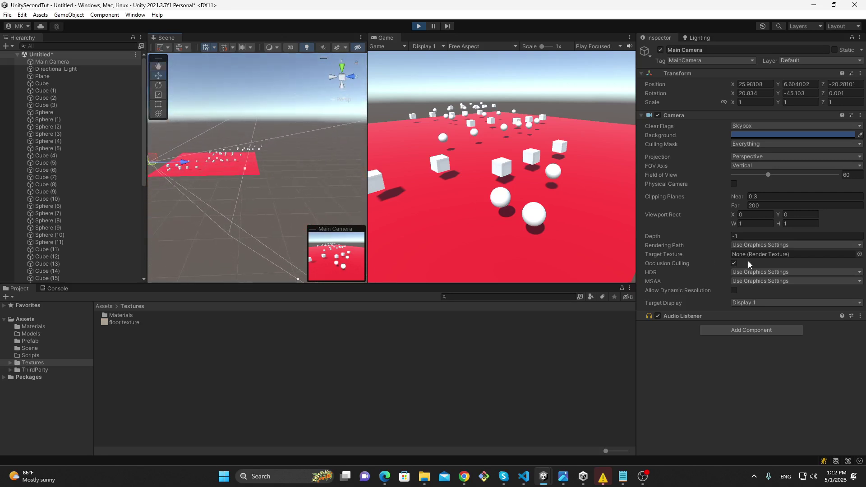
left_click(754, 207)
left_click(750, 206)
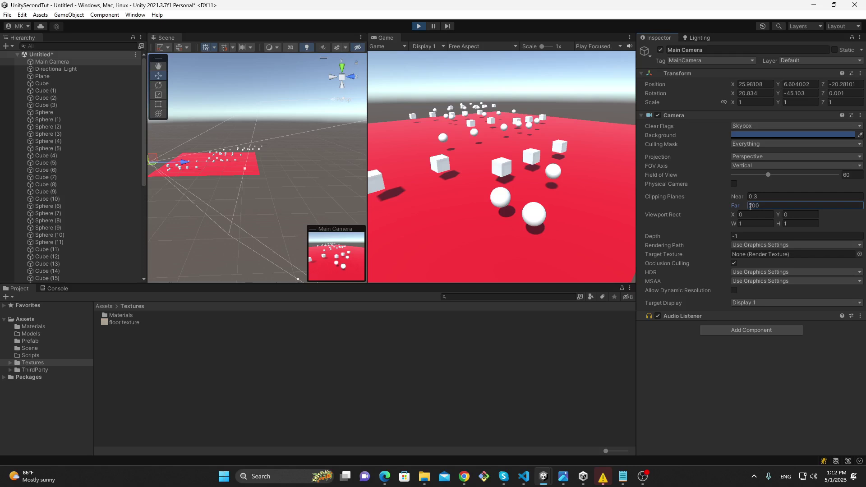
key("Delete")
type("1")
key("Delete")
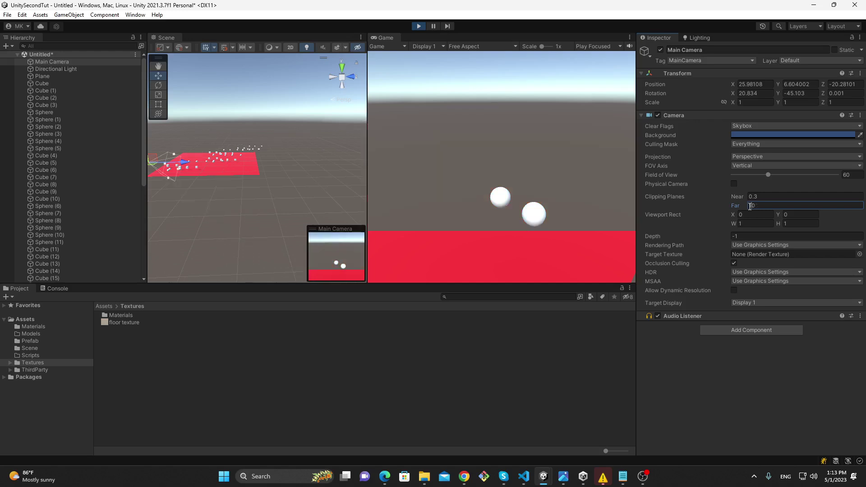
left_click_drag(780, 205, 745, 206)
type("50")
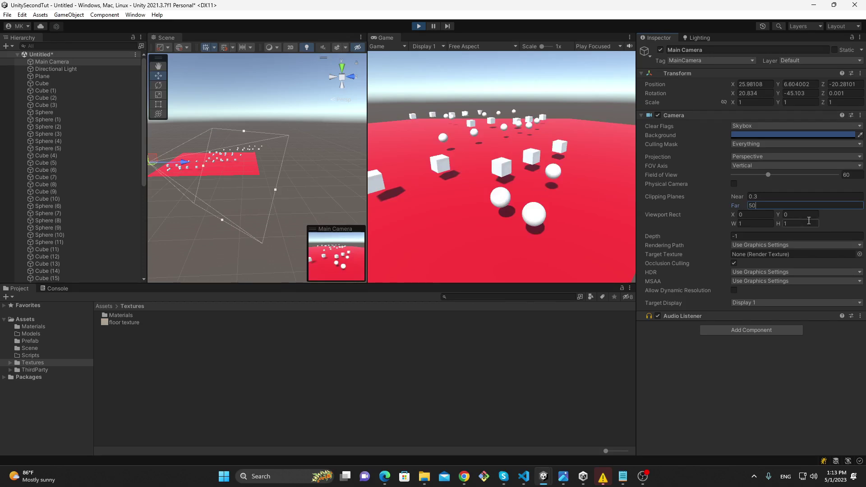
left_click_drag(759, 206, 752, 209)
left_click(419, 27)
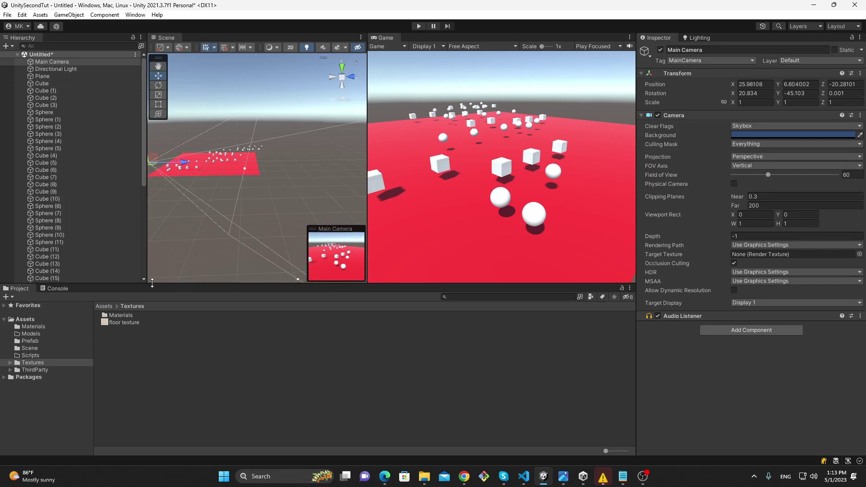
Add user layers Small (User Layer 6) and Large (User Layer 7) in Tags & Layers.
left_click(810, 61)
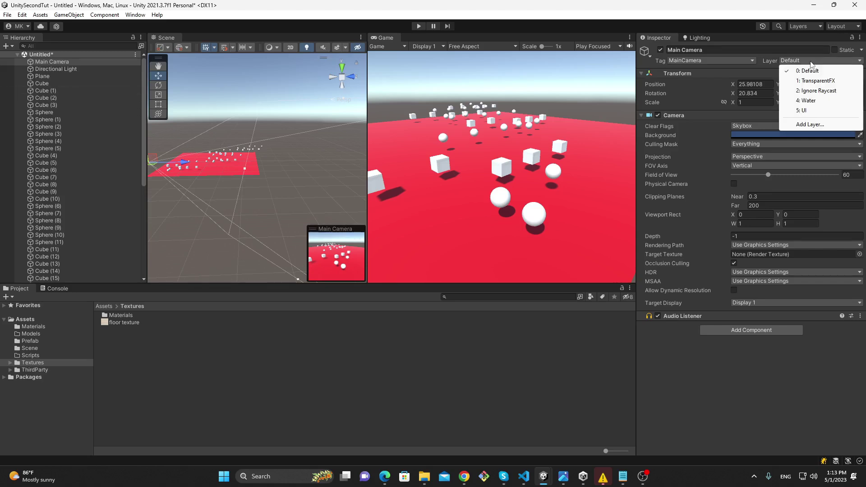
left_click(808, 124)
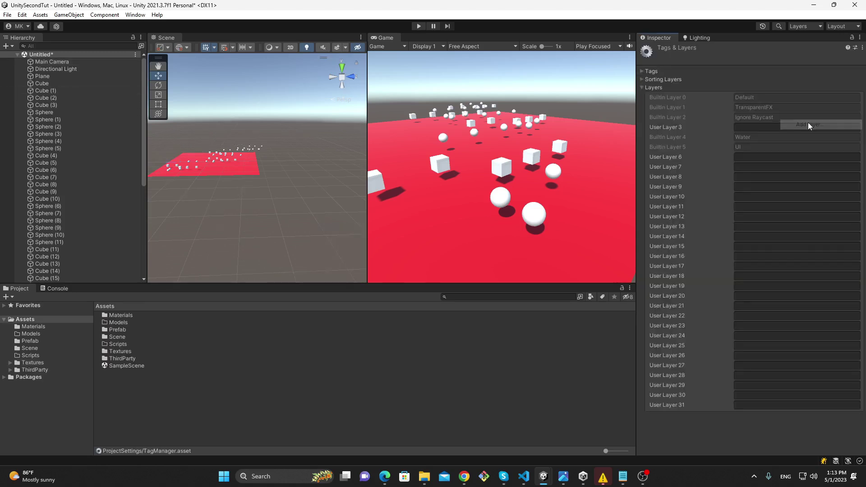
left_click(747, 158)
type("Small")
left_click(752, 166)
type("arge")
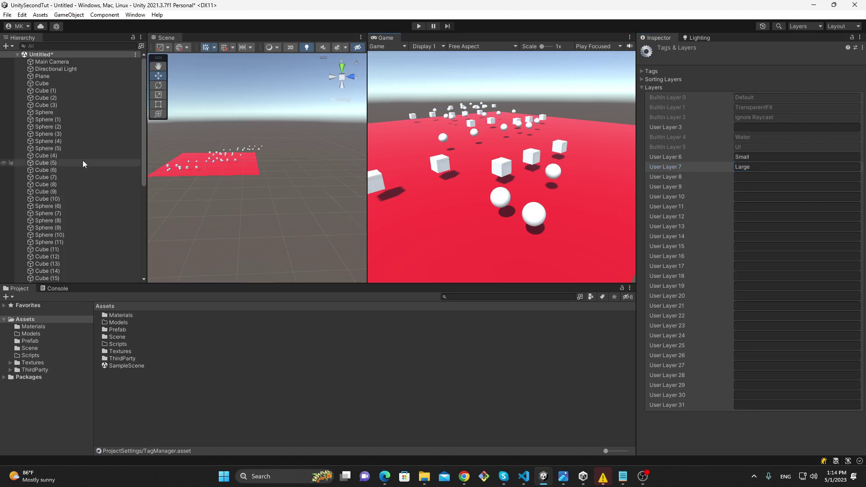
Filter the Hierarchy for spheres and assign all 24 to the Small layer.
left_click(59, 120)
left_click(61, 47)
type("sphere")
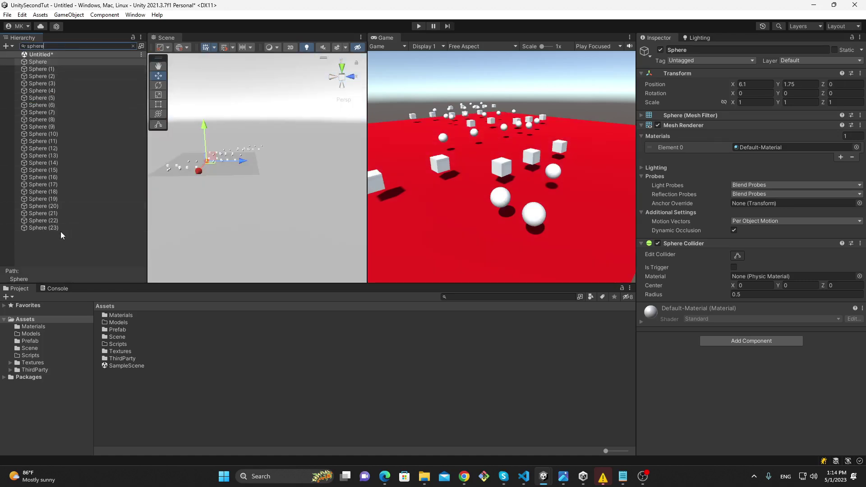
left_click(58, 228, "shift")
left_click(816, 60)
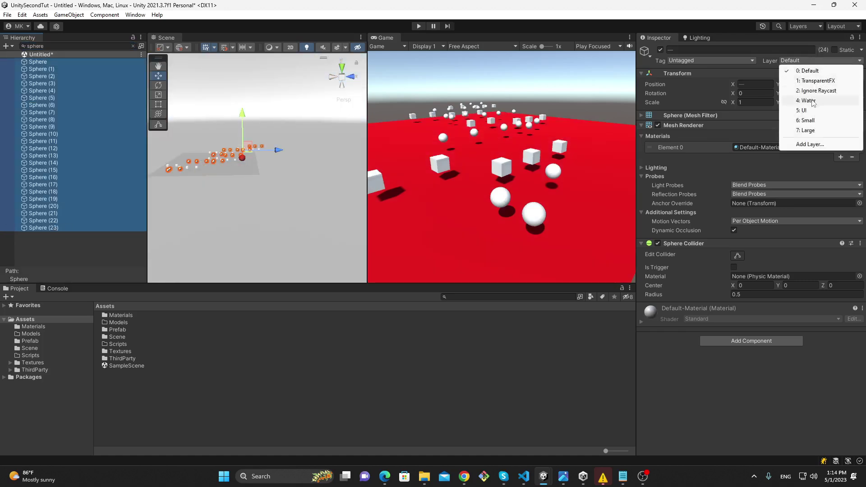
left_click(812, 119)
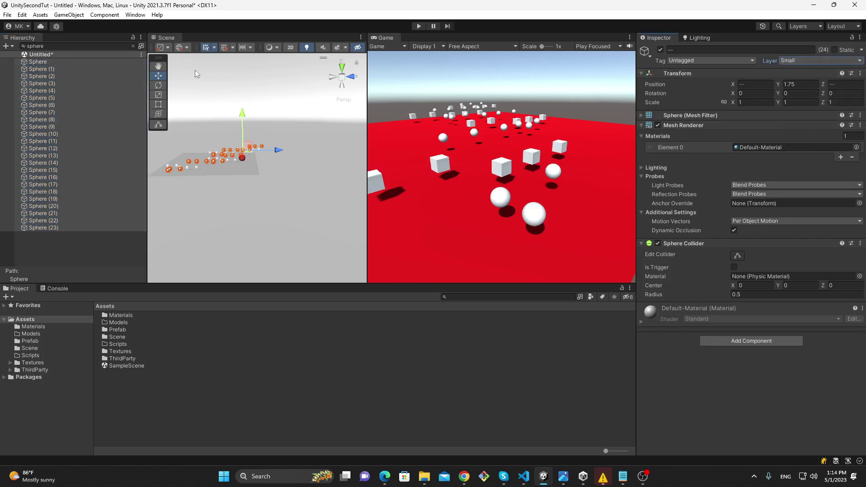
Filter the Hierarchy for cubes and assign all 28 to the Large layer.
left_click(82, 45)
type("cube")
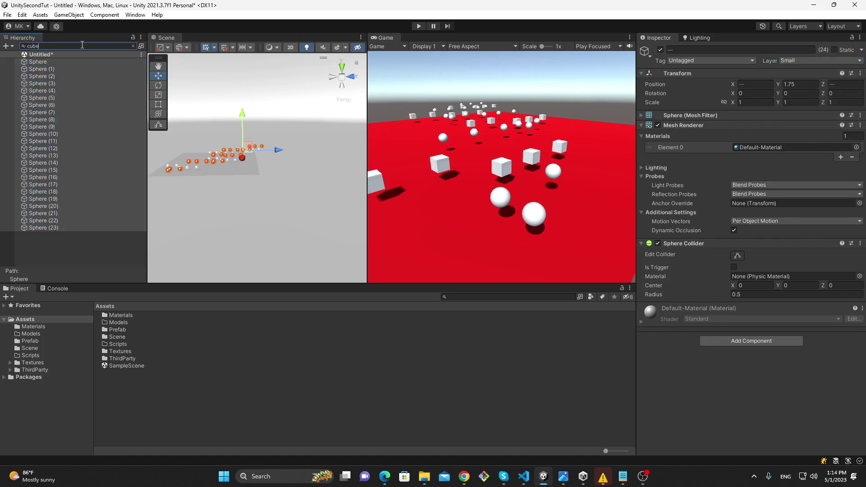
left_click(50, 61)
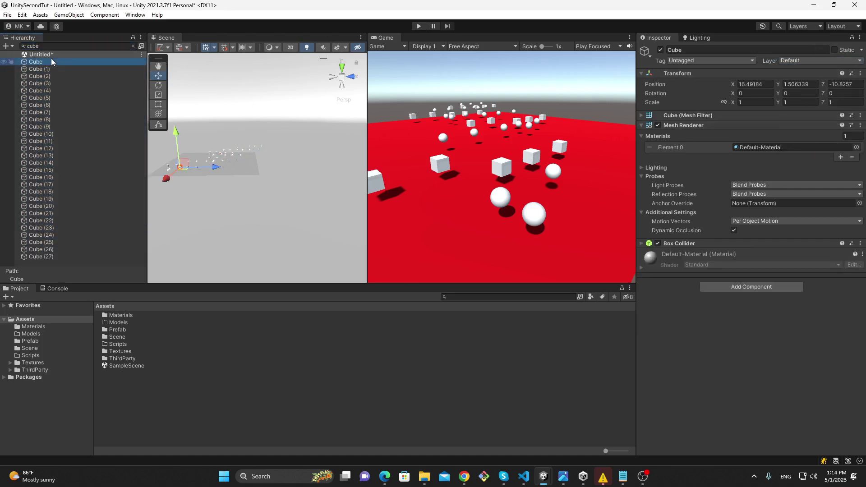
left_click(54, 256, "shift")
left_click(822, 60)
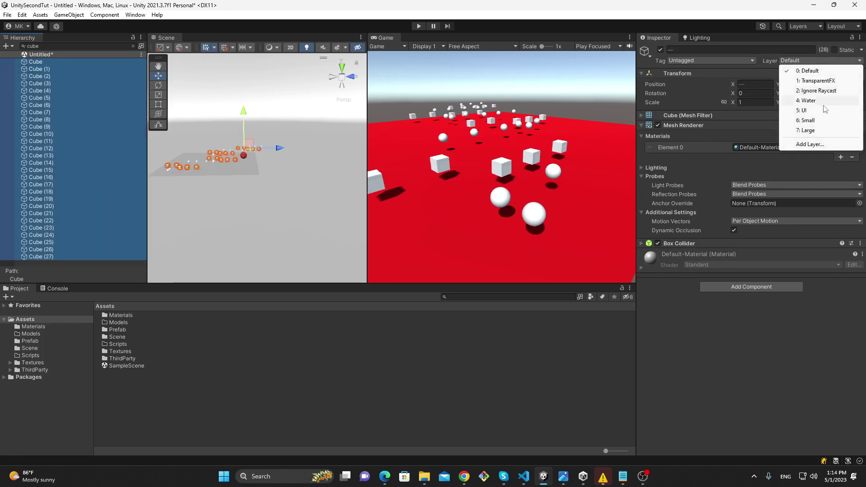
left_click(810, 130)
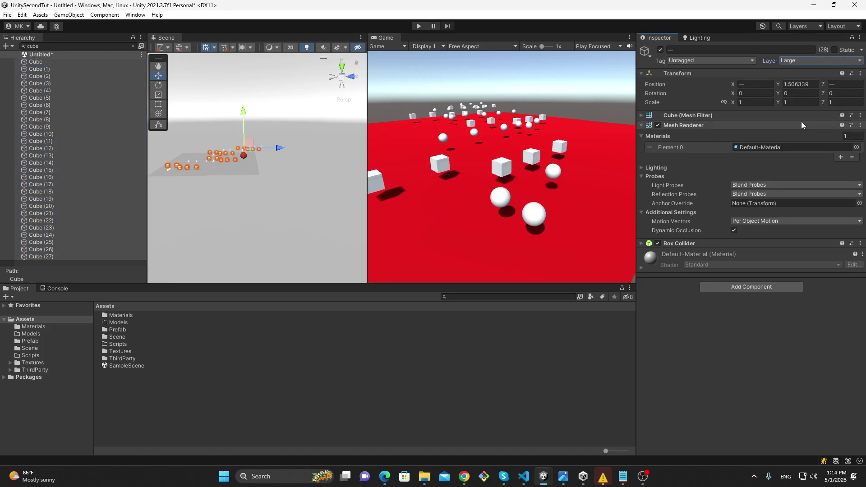
Clear the cube filter and add a new LayerCulling script component to Main Camera.
left_click(133, 47)
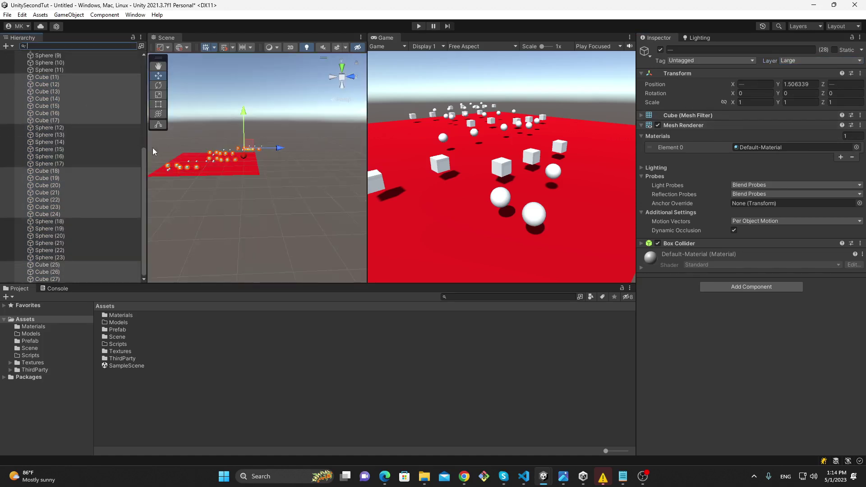
scroll(107, 147, "up", 2)
scroll(106, 148, "up", 3)
scroll(107, 147, "up", 2)
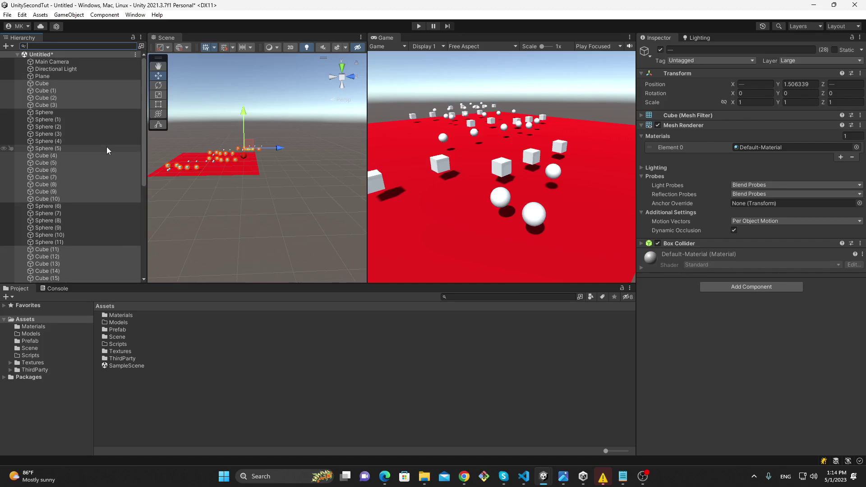
left_click(68, 62)
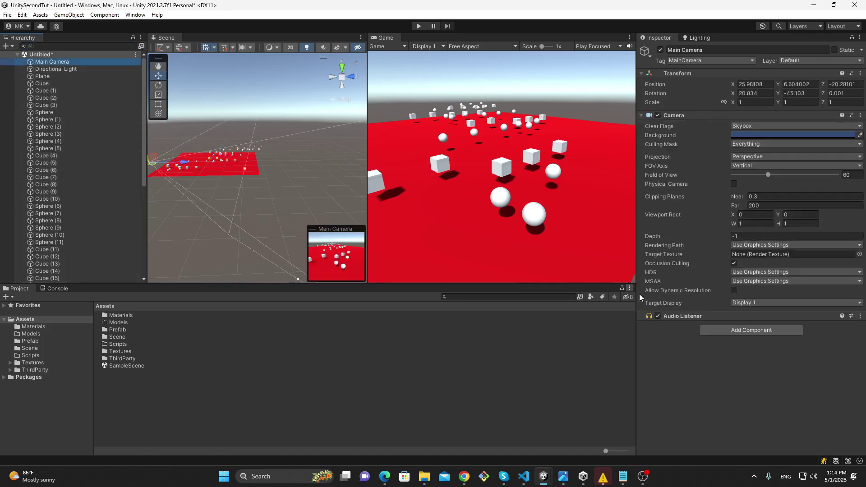
left_click(720, 326)
type("LayerCull")
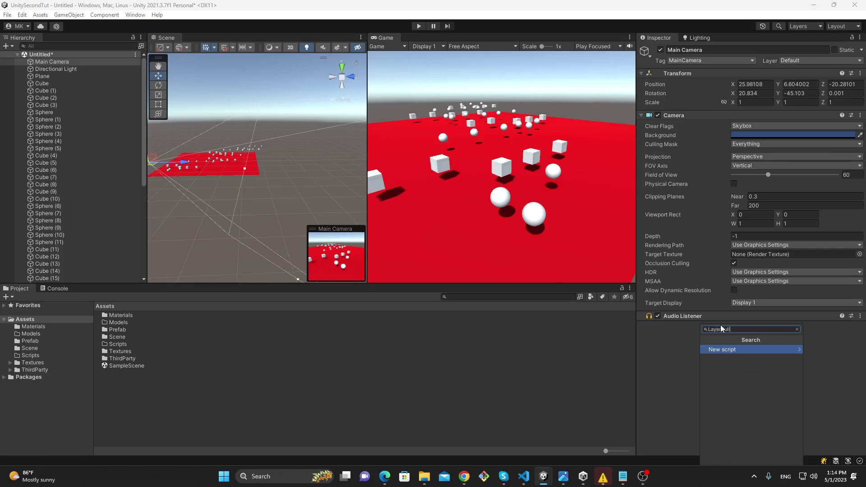
type("ing")
key("Return")
key("Return")
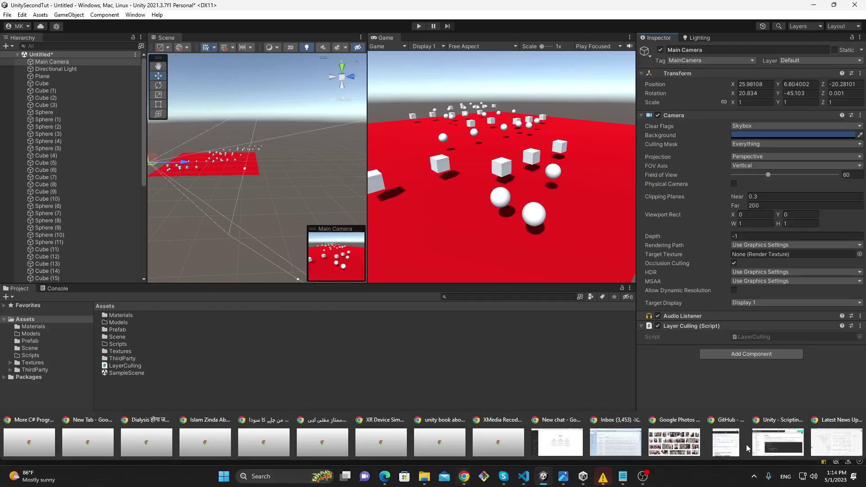
Review the Camera.layerCullDistances docs page and its 32-value array example code.
left_click(779, 441)
scroll(460, 107, "up", 2)
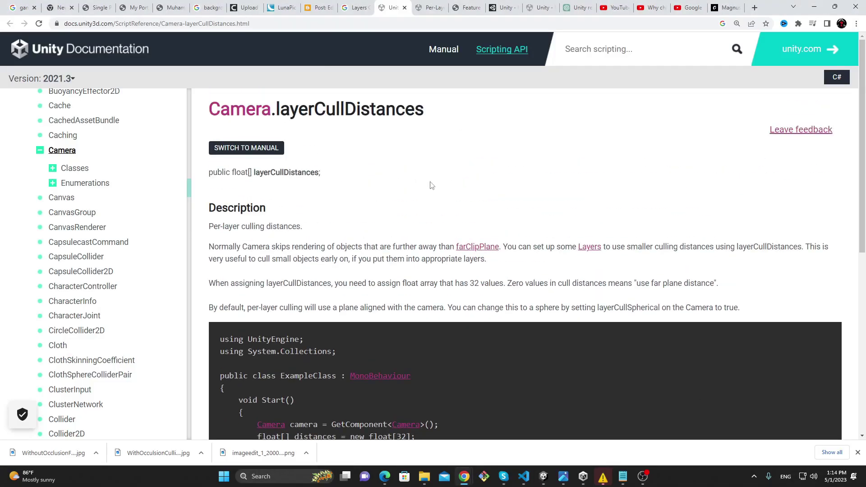
left_click_drag(278, 109, 460, 105)
left_click(124, 24)
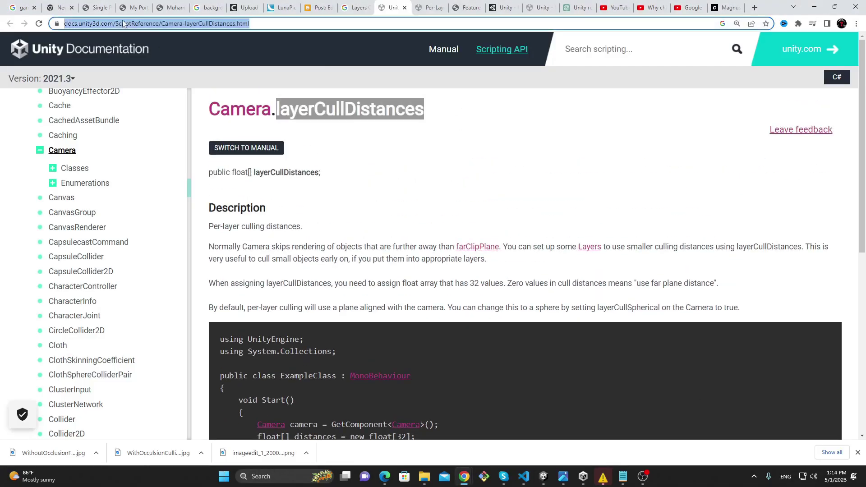
scroll(449, 151, "down", 1)
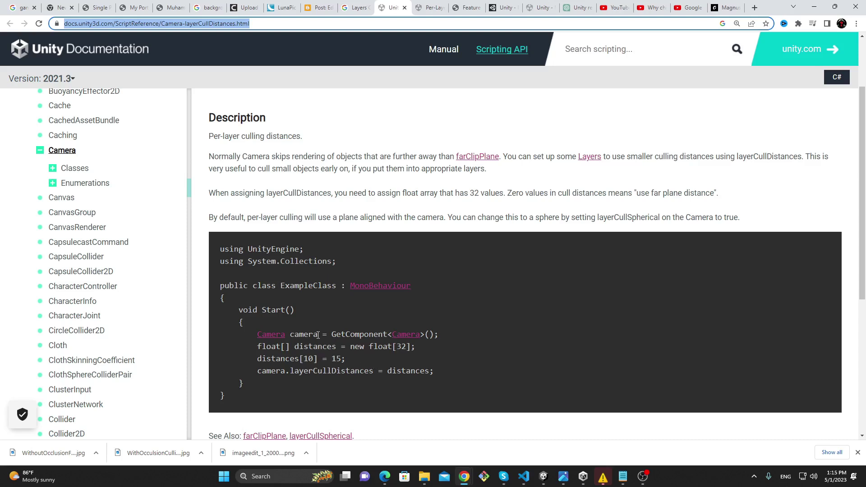
double_click(303, 334)
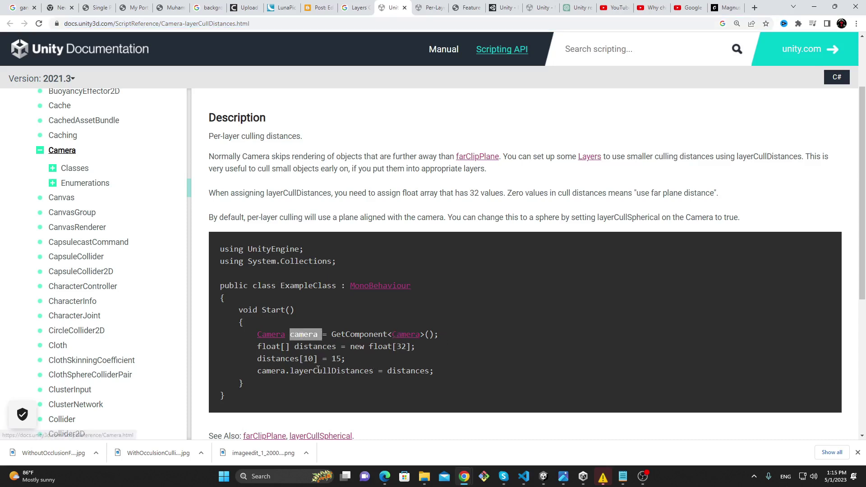
left_click_drag(258, 348, 439, 357)
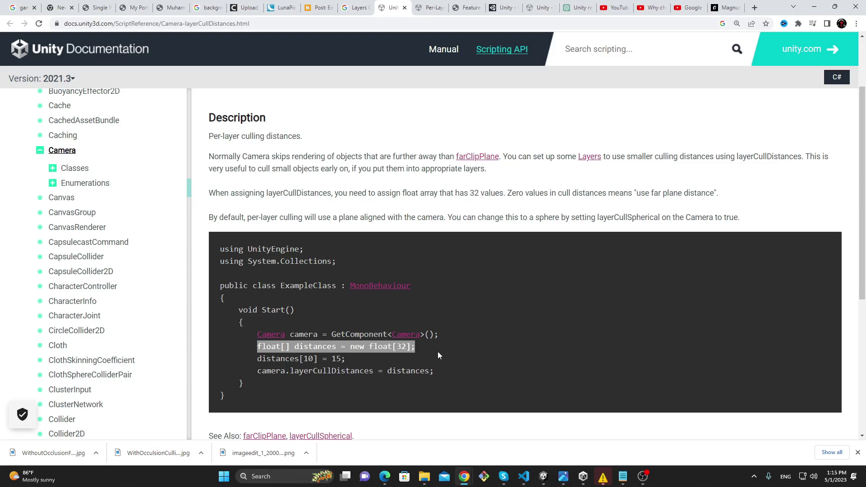
left_click(325, 343)
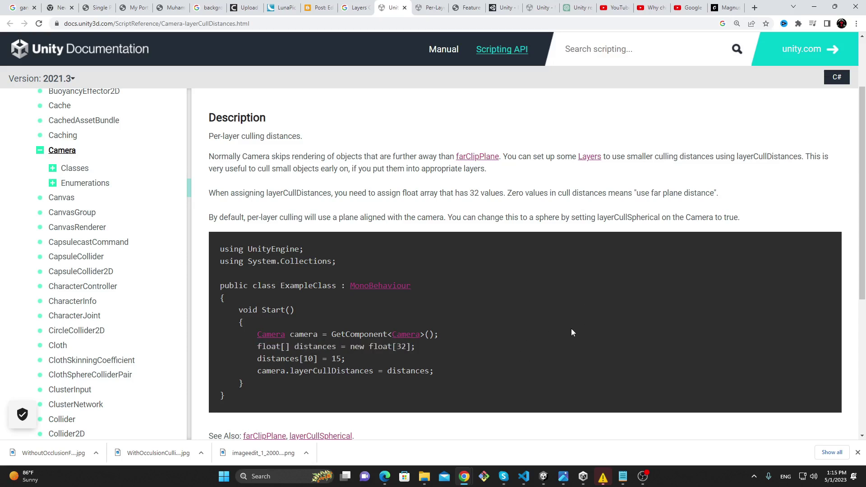
Confirm in Unity's Tags & Layers settings that Small and Large exist.
left_click(815, 7)
left_click(801, 61)
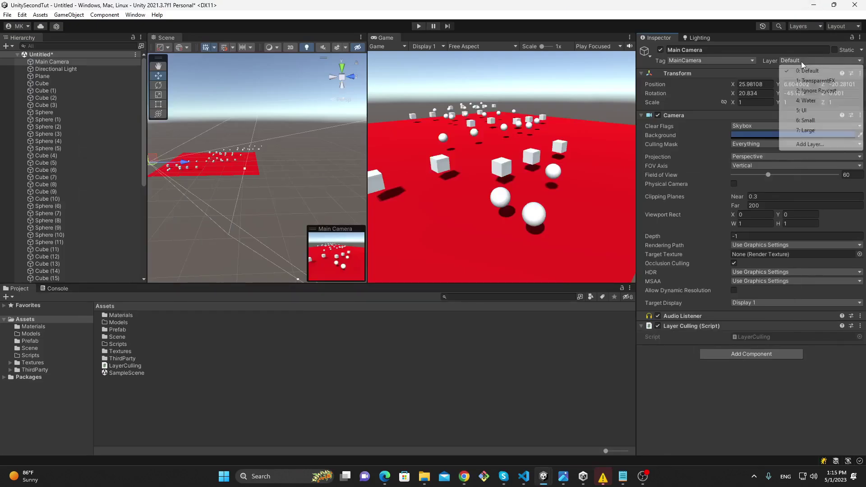
left_click(813, 143)
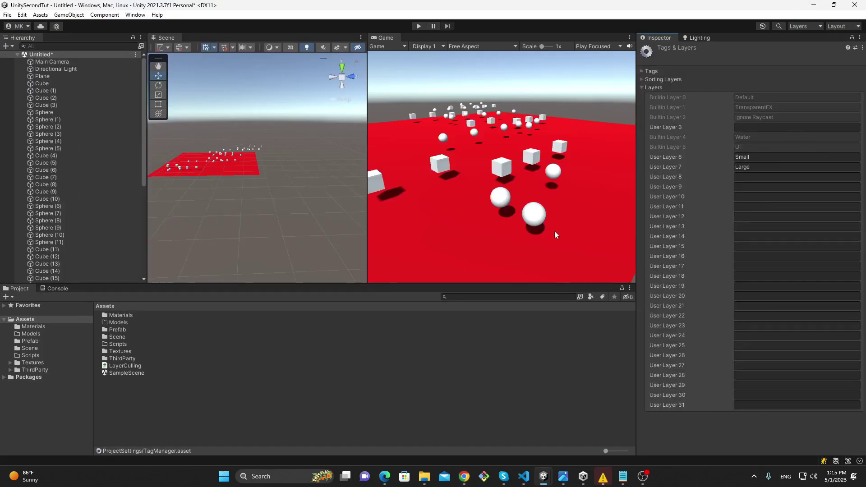
mouse_move(465, 477)
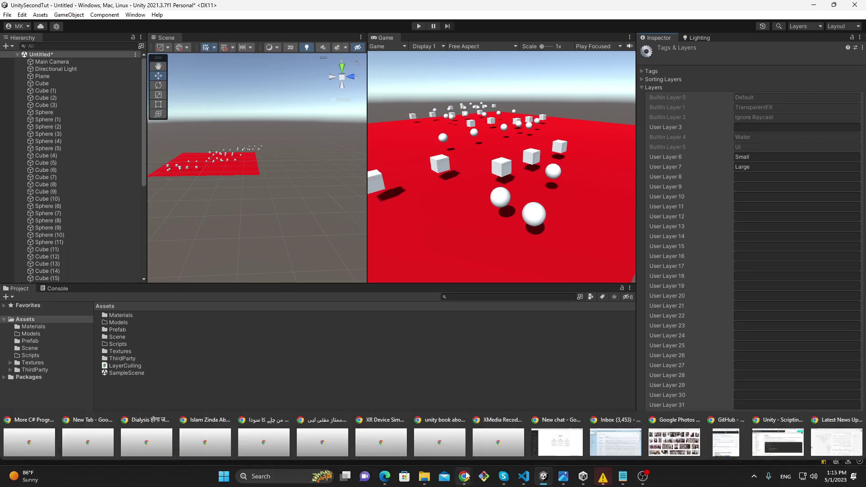
Select the four Start() body lines of the layerCullDistances example for copying.
left_click(779, 440)
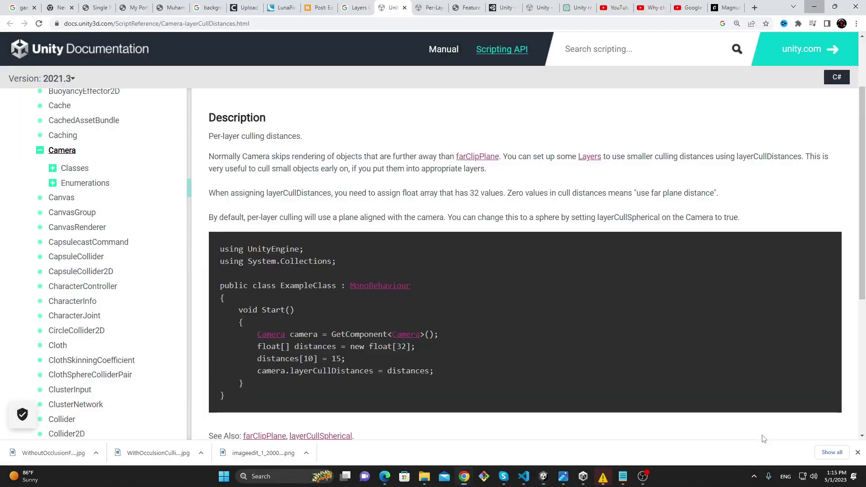
scroll(383, 291, "down", 1)
left_click_drag(255, 313, 345, 314)
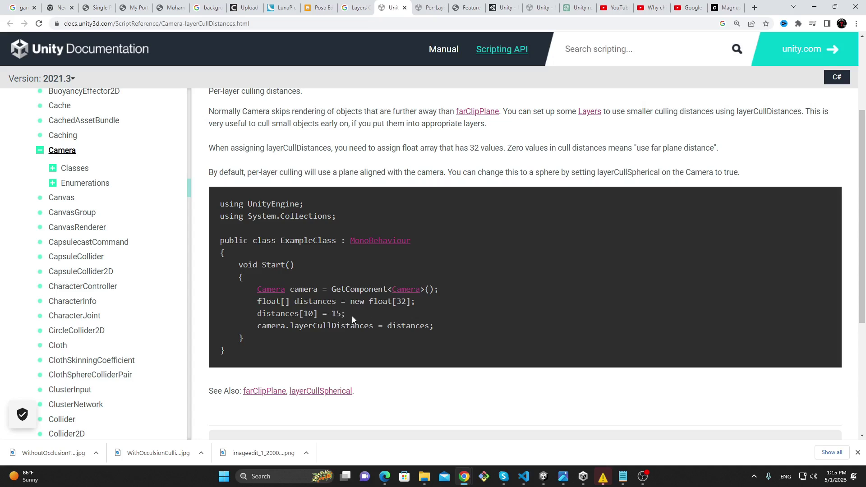
double_click(368, 326)
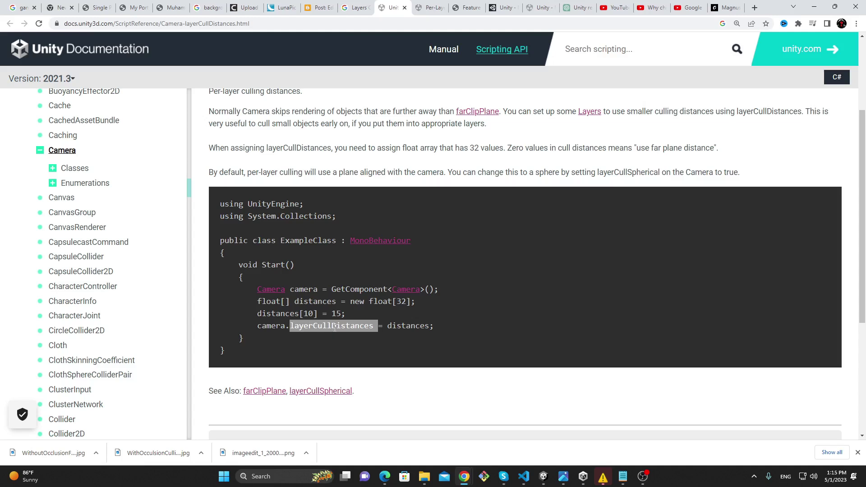
double_click(410, 326)
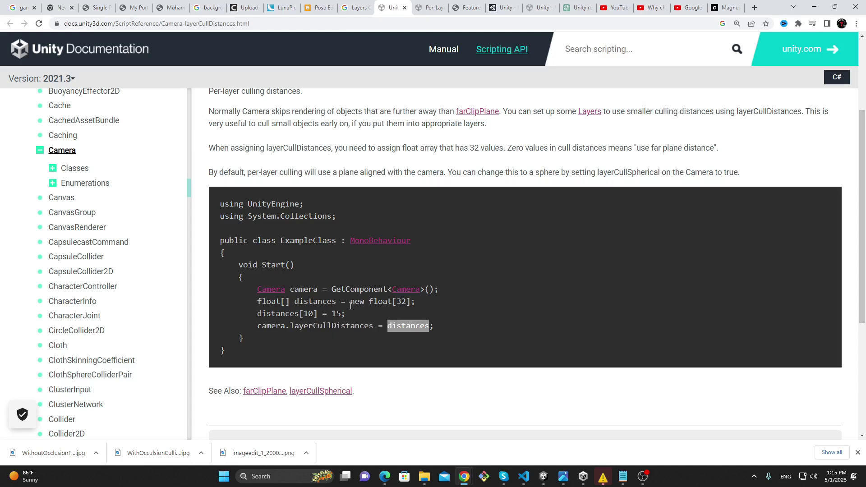
double_click(320, 327)
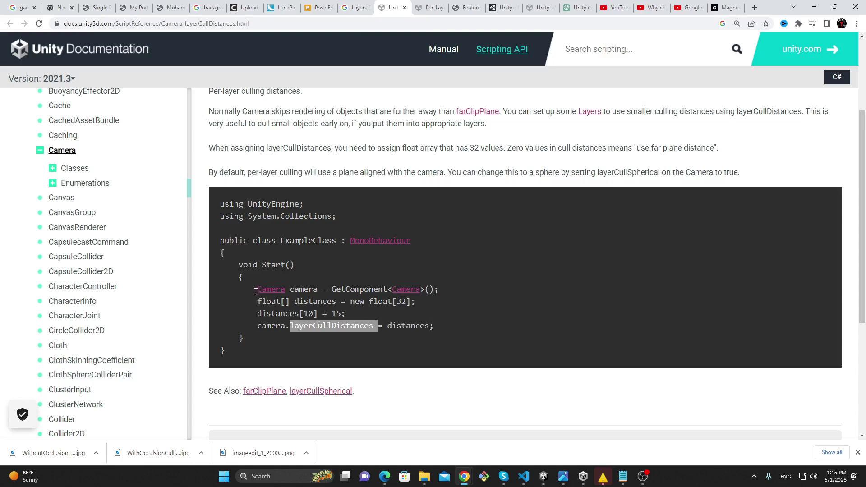
left_click_drag(258, 290, 476, 334)
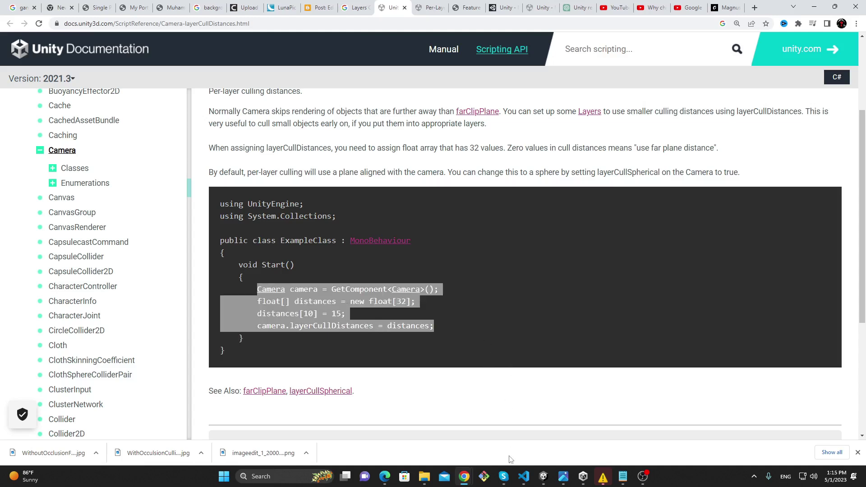
Paste the example code into LayerCulling's Start() method.
mouse_move(523, 476)
left_click(535, 414)
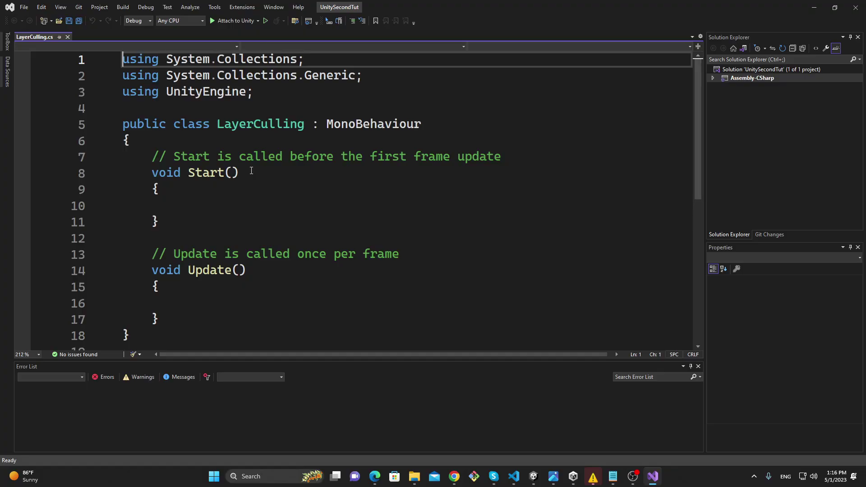
left_click(184, 229)
type("Camera camera = GetComponent<Camera>();         float[] distances = new float[32];         distances[10] = 15;         camera.layerCullDistances = distances;")
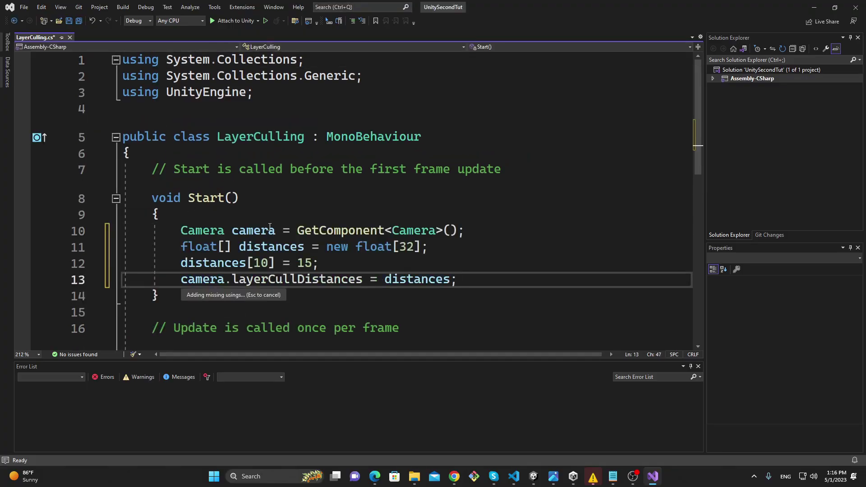
left_click(275, 230)
left_click(211, 263)
double_click(261, 263)
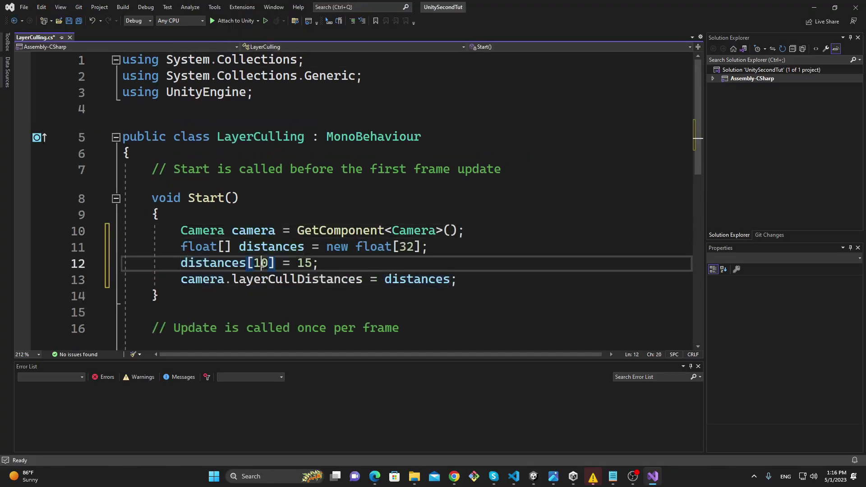
Check that Small and Large are layers 6 and 7, then change distances[10] = 15 to distances[6] = 50.
left_click(815, 7)
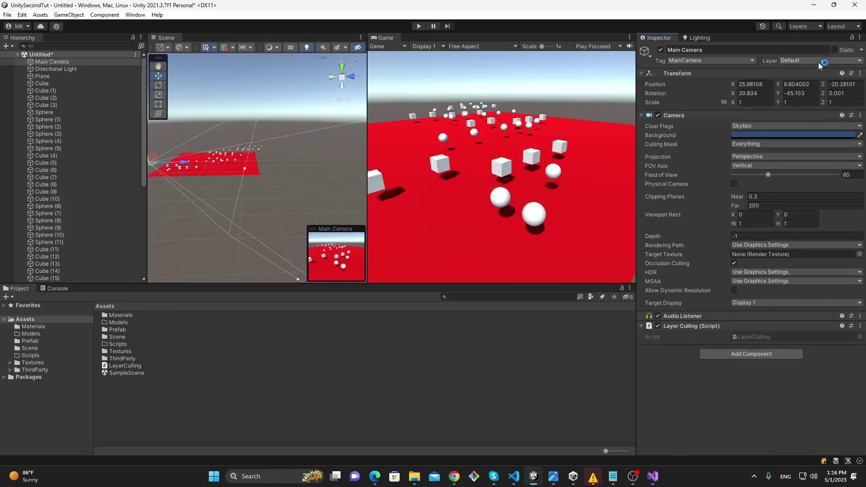
left_click(819, 60)
left_click(809, 144)
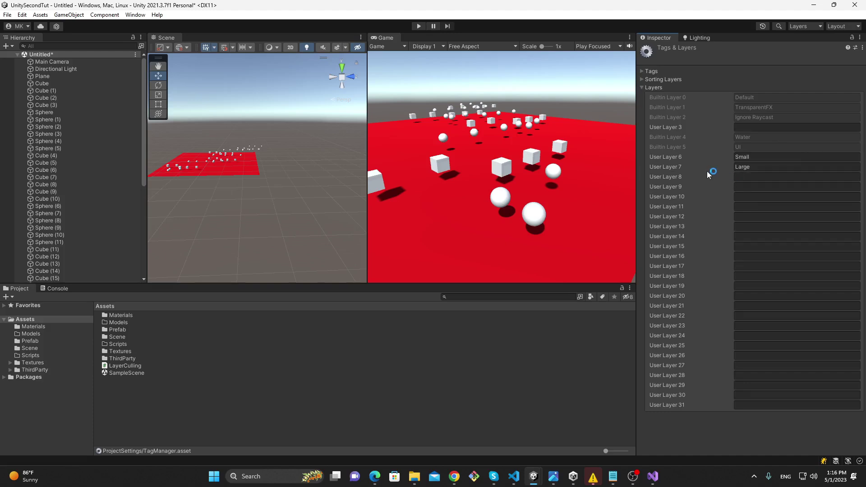
left_click(652, 477)
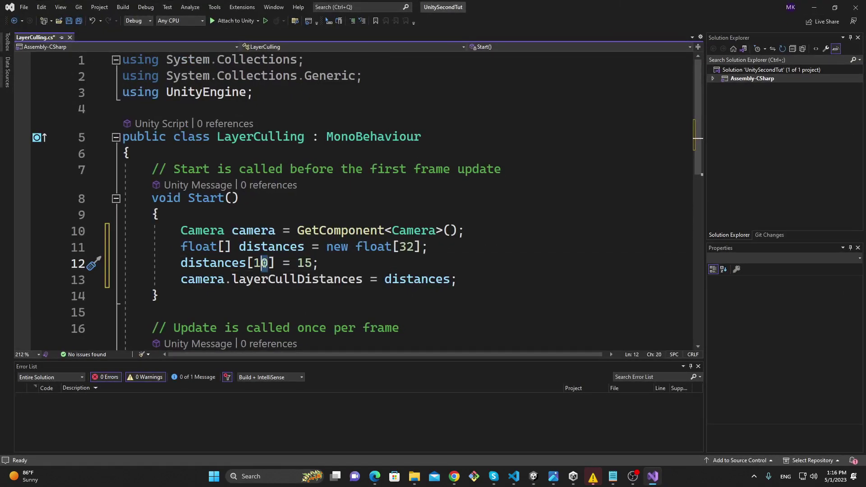
double_click(261, 263)
type("6")
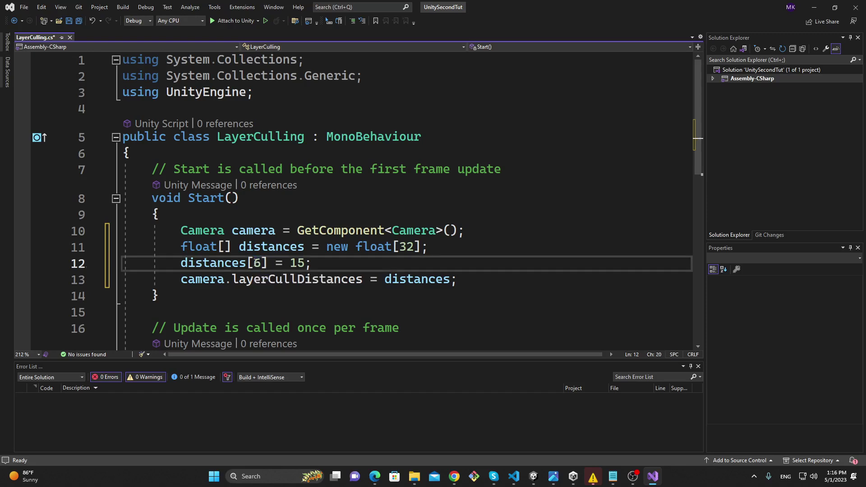
key("Right")
key("Right")
key("Right")
key("Right")
key("Right")
key("Right")
key("shift+Left")
key("shift+Left")
type("50")
key("Right")
Duplicate the distances[6] line and change the copy to distances[7] = 100.
key("shift+Home")
key("ctrl+c")
key("End")
key("Return")
key("ctrl+v")
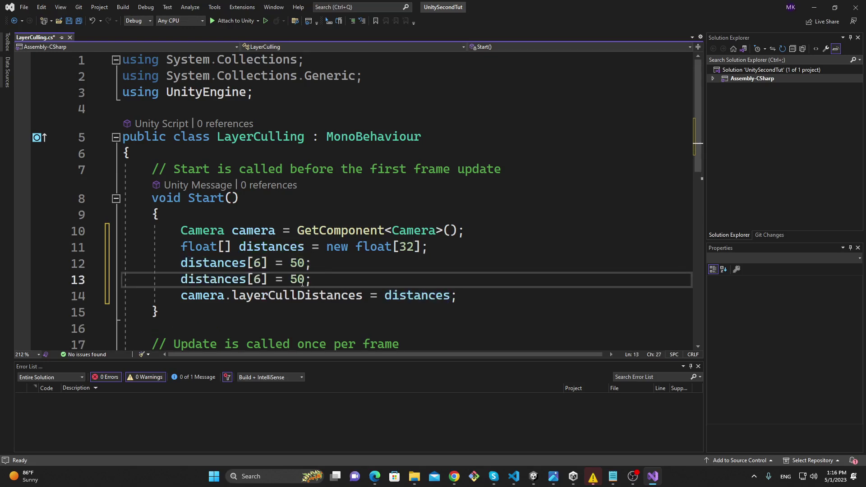
double_click(258, 279)
type("7")
key("Right")
key("shift+Right")
key("shift+Right")
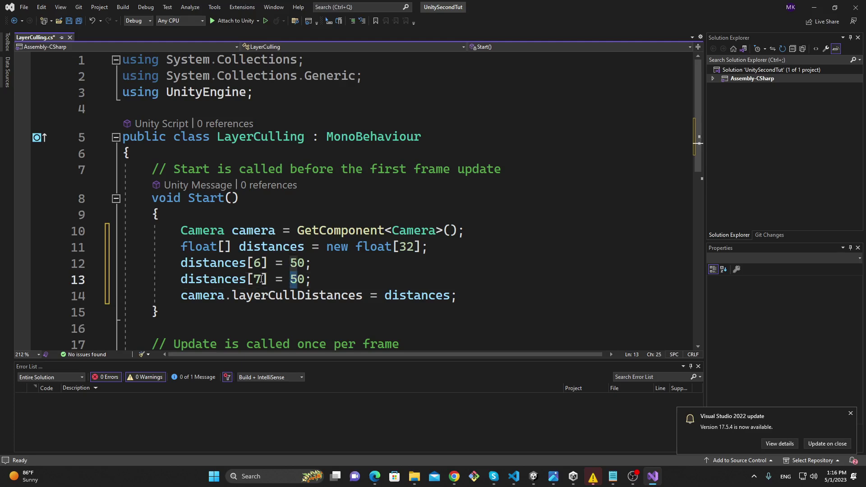
type("100")
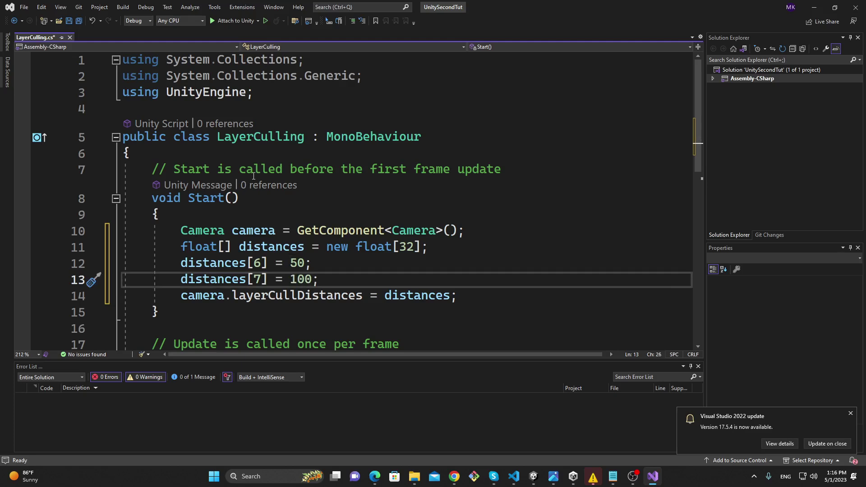
left_click(256, 170)
Delete the comment above Start() and the unused Update method.
key("End")
key("shift+Home")
key("Delete")
scroll(256, 174, "down", 4)
mouse_move(211, 227)
left_mouse_down()
mouse_move(145, 187)
mouse_move(136, 153)
left_mouse_up()
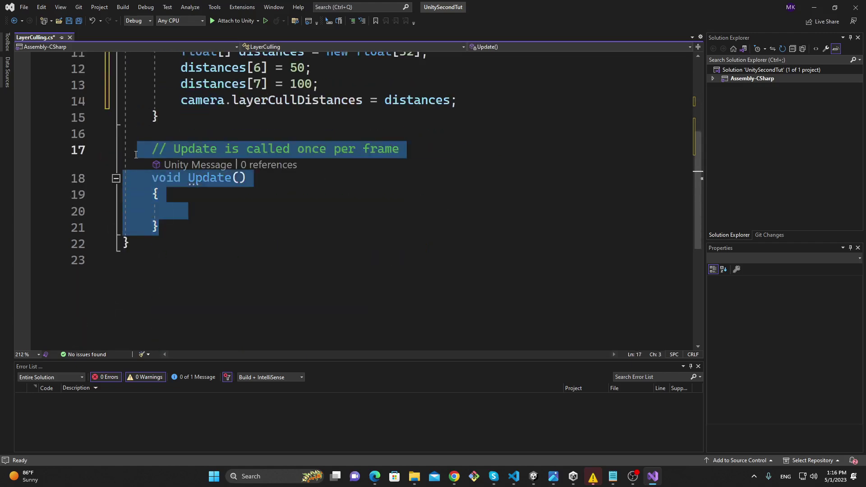
key("Delete")
scroll(265, 168, "up", 4)
Declare public int small = 50 and public int large = 100 at the top of the class.
left_click(169, 167)
type("public ")
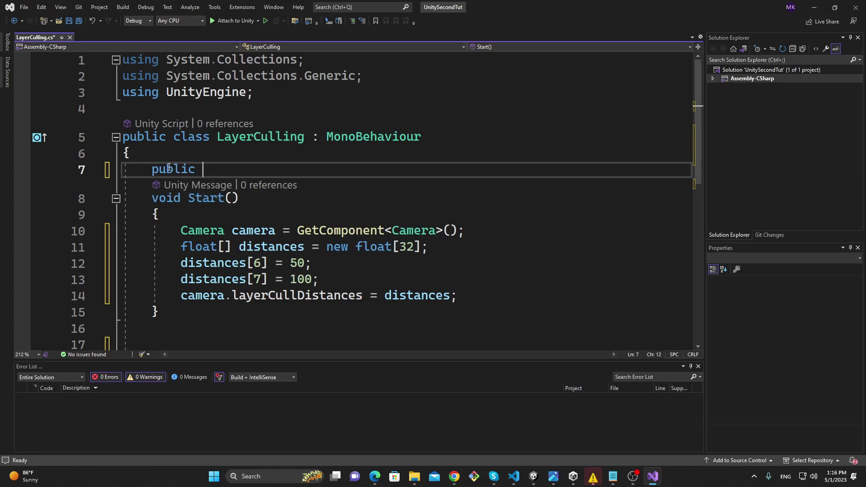
type("int ")
type("small = ")
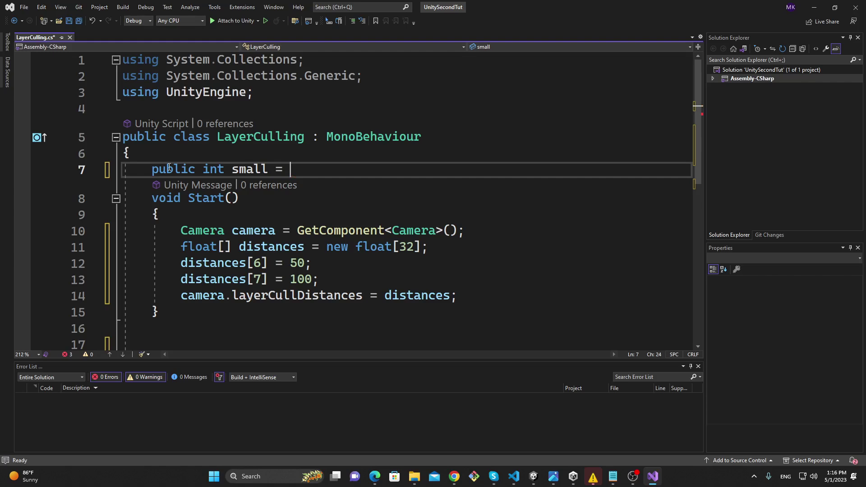
type("5 -;")
key("Return")
type("public int large = 100")
key("Up")
key("Left")
key("BackSpace")
key("BackSpace")
type("0")
key("Down")
type(";")
Use small and large as the layer 6 and 7 distances, then save the script.
double_click(250, 169)
key("ctrl+c")
double_click(300, 280)
key("ctrl+v")
double_click(250, 186)
key("ctrl+c")
double_click(307, 295)
key("ctrl+v")
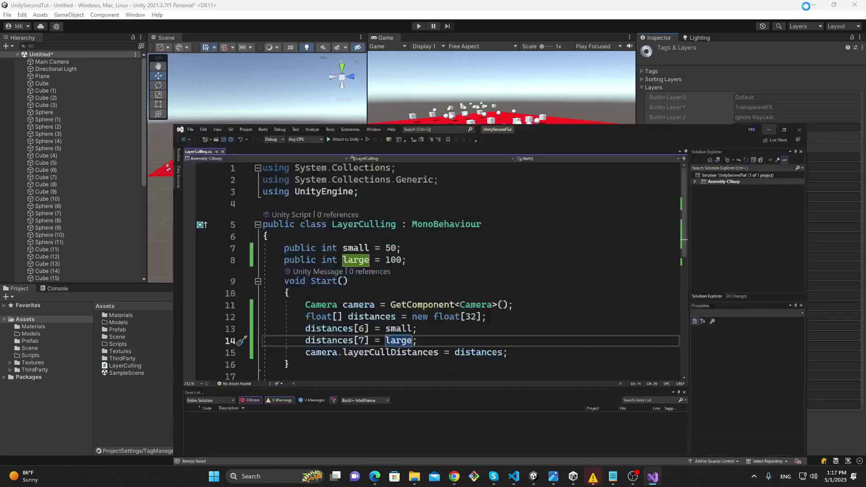
key("alt+Tab")
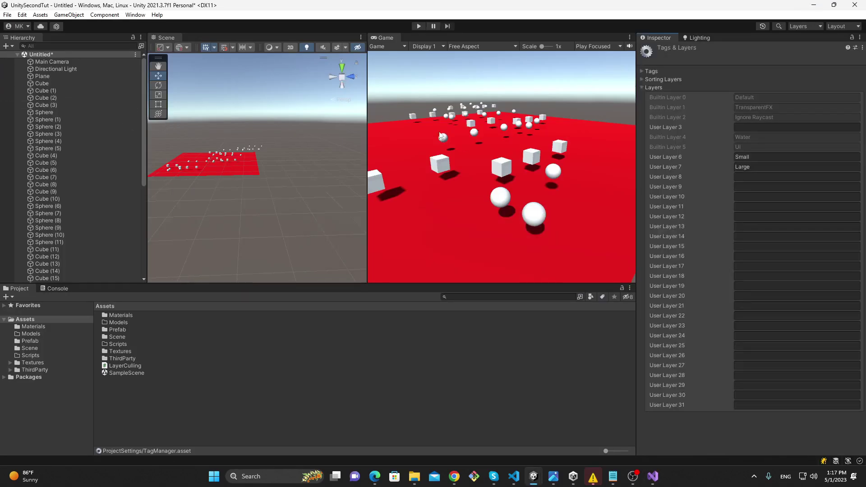
Run the scene with Main Camera selected, checking the Small distance value, then stop.
left_click_drag(369, 132, 354, 129)
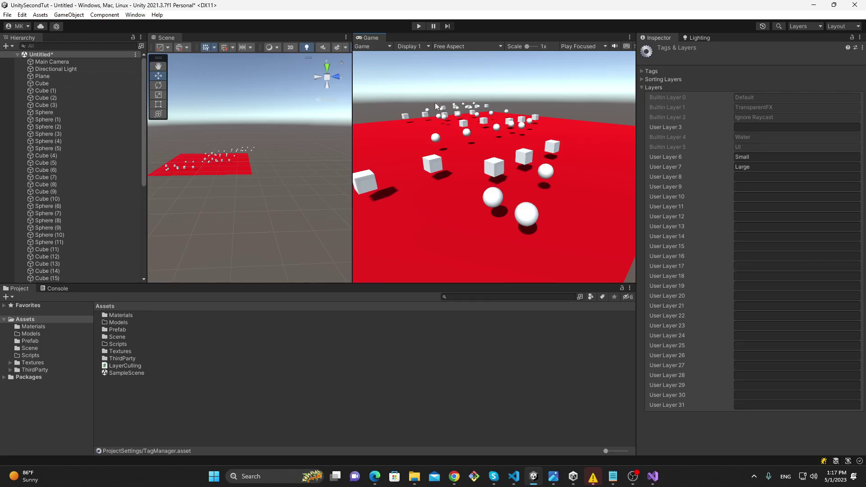
left_click(47, 63)
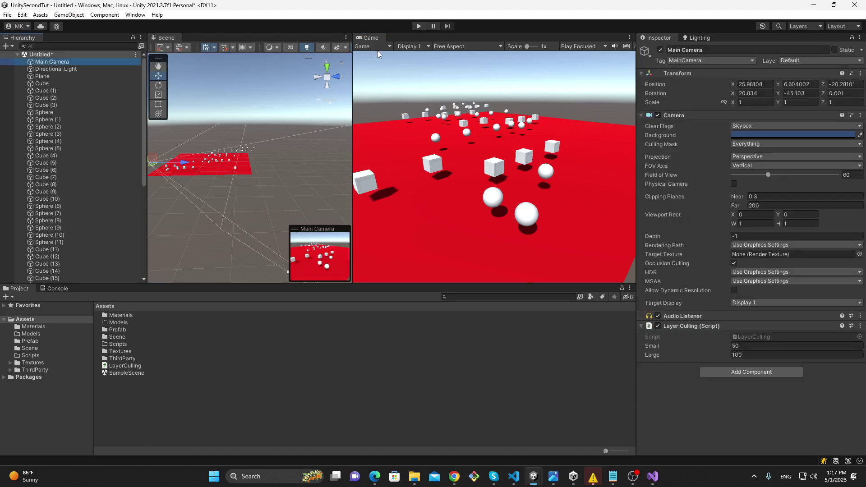
left_click(416, 26)
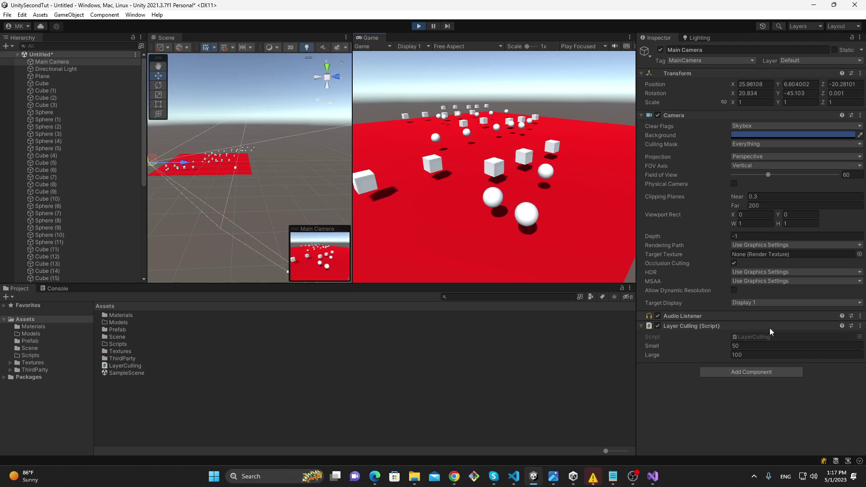
left_click(743, 345)
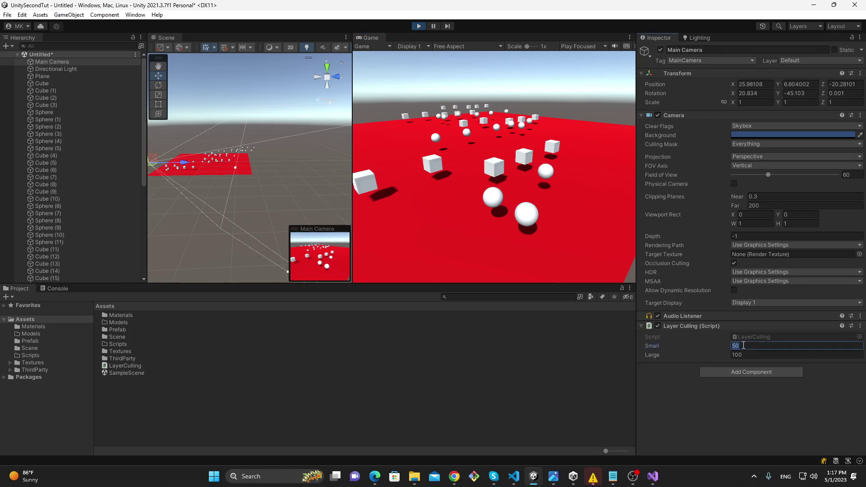
left_click(420, 26)
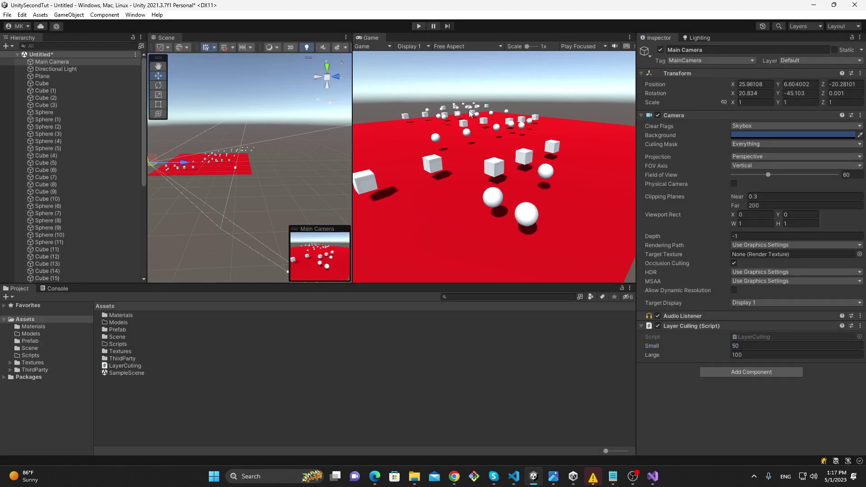
Frame Main Camera in the Scene view, orbit around it, and play the scene again.
double_click(51, 61)
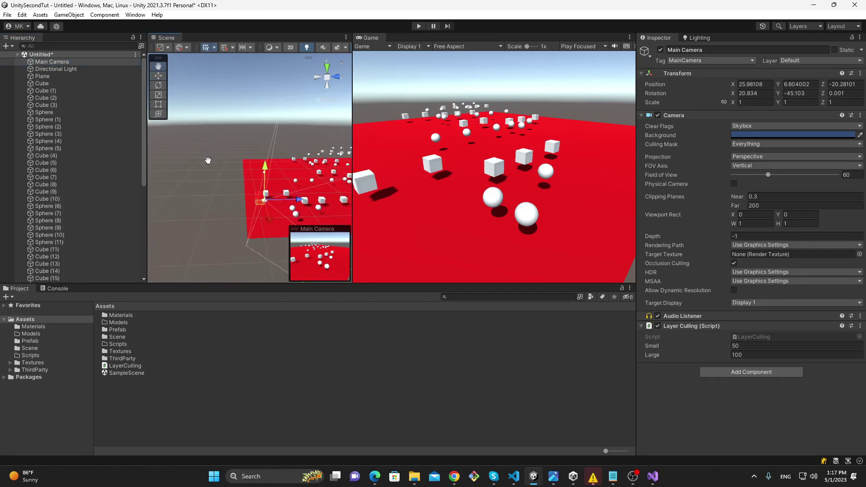
right_click_drag(230, 116, 390, 131)
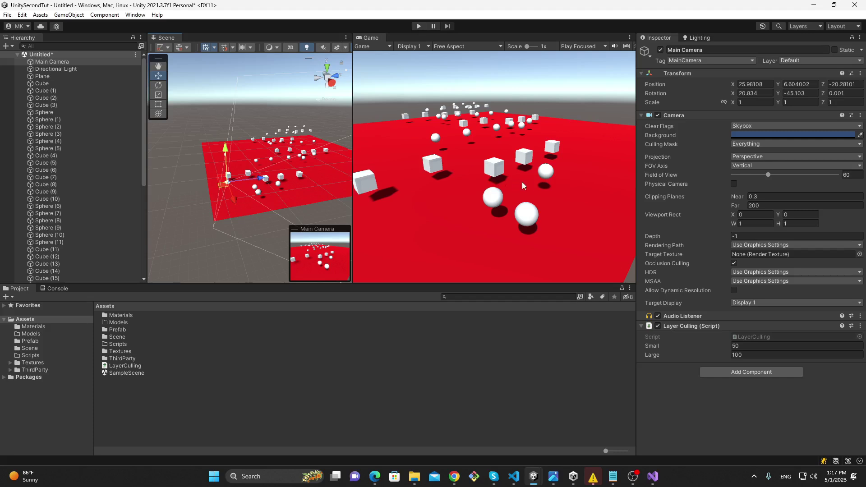
left_click(418, 27)
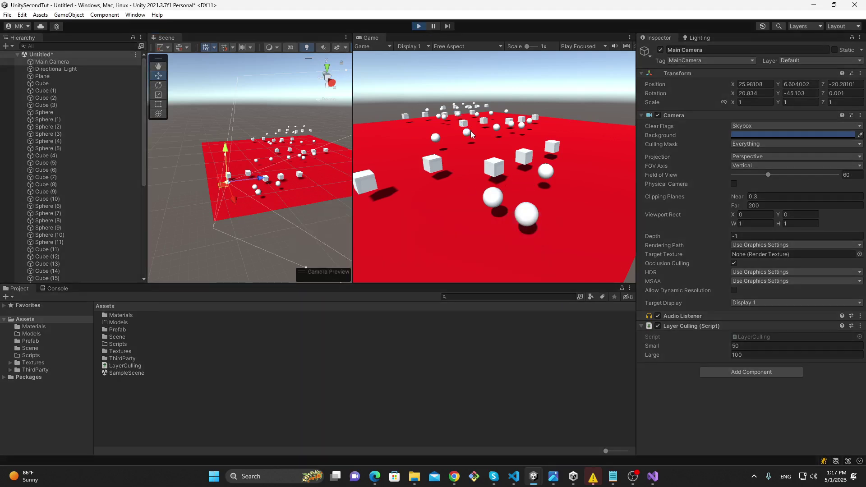
Exit Play, set the Small cull distance to 25 and Large to 50, and replay.
left_click(421, 25)
left_click(752, 345)
type("25")
left_click(752, 354)
type("50")
left_click(418, 26)
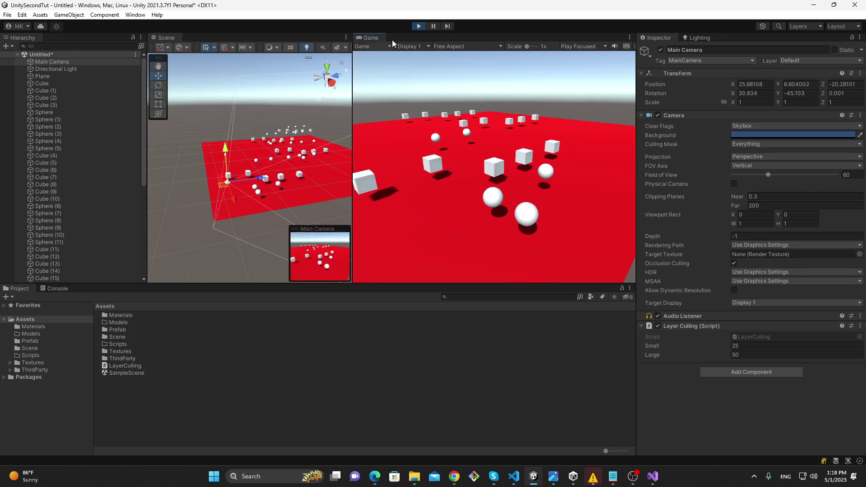
Exit Play, set Small to 15 and Large to 30, and run the scene again.
left_click(418, 26)
left_click(740, 345)
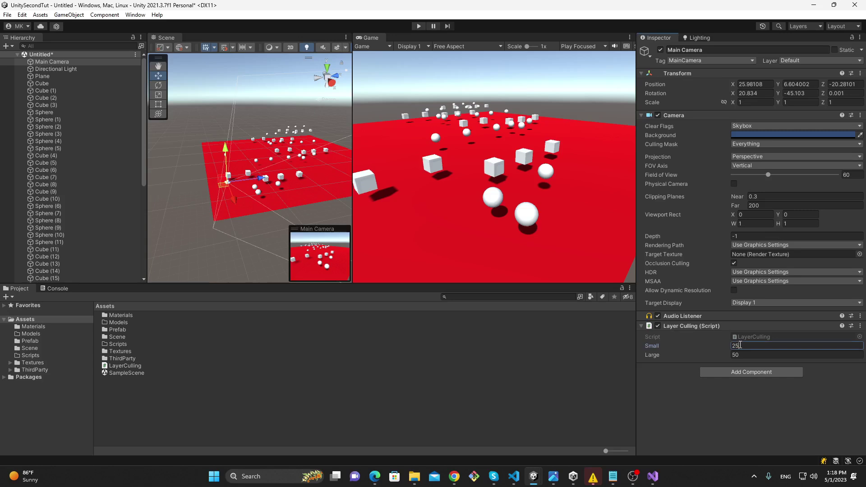
type("15")
left_click(745, 355)
type("30")
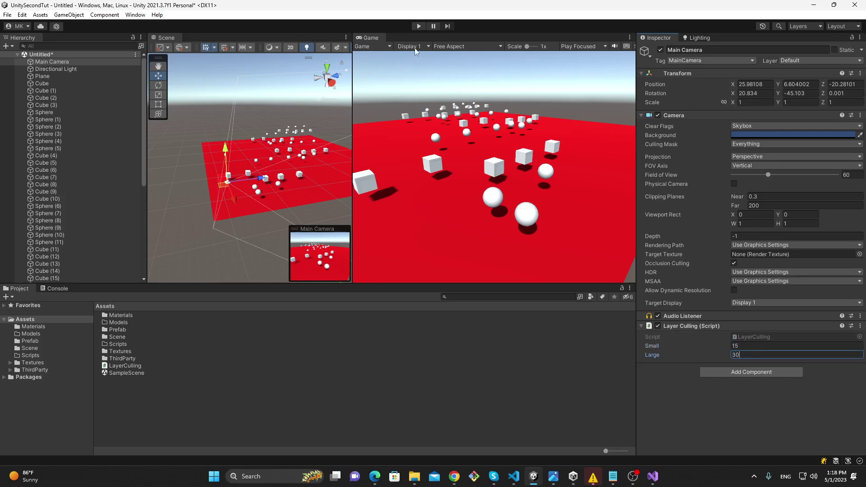
left_click(419, 26)
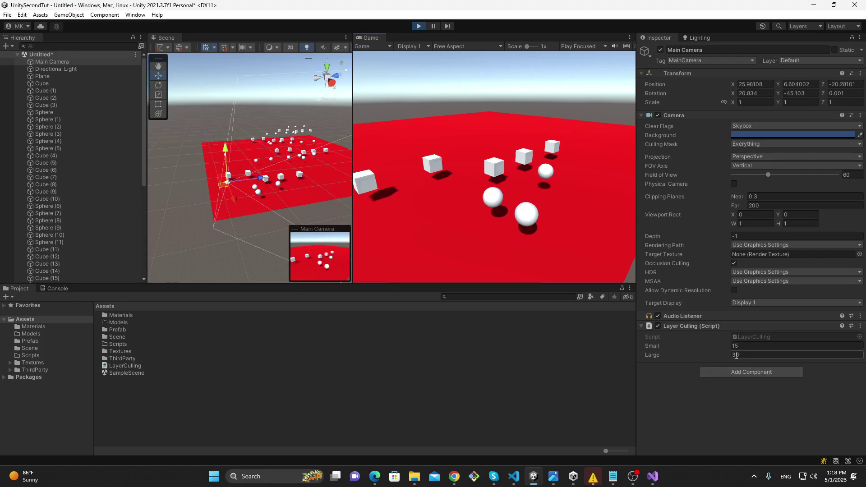
Rename the Start() method in LayerCulling.cs to Update() and return to Unity.
double_click(736, 337)
scroll(367, 268, "up", 5, "ctrl")
scroll(367, 268, "up", 3)
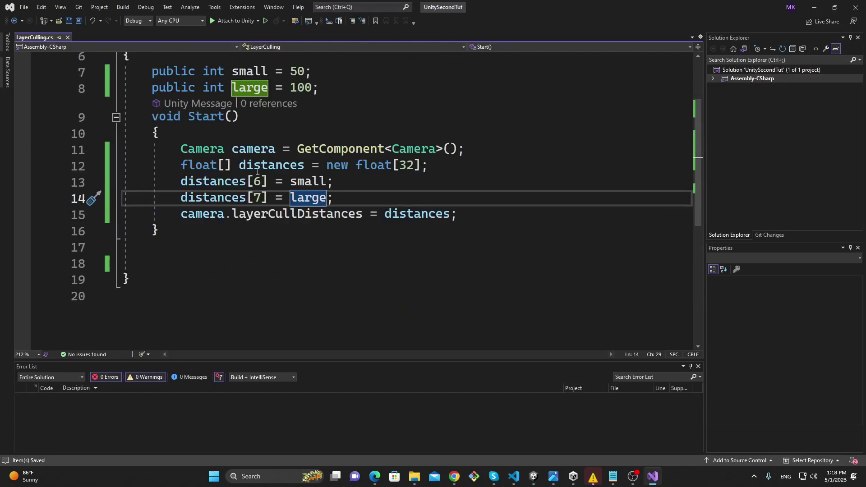
left_click(215, 118)
double_click(215, 119)
type("Update")
key("Down")
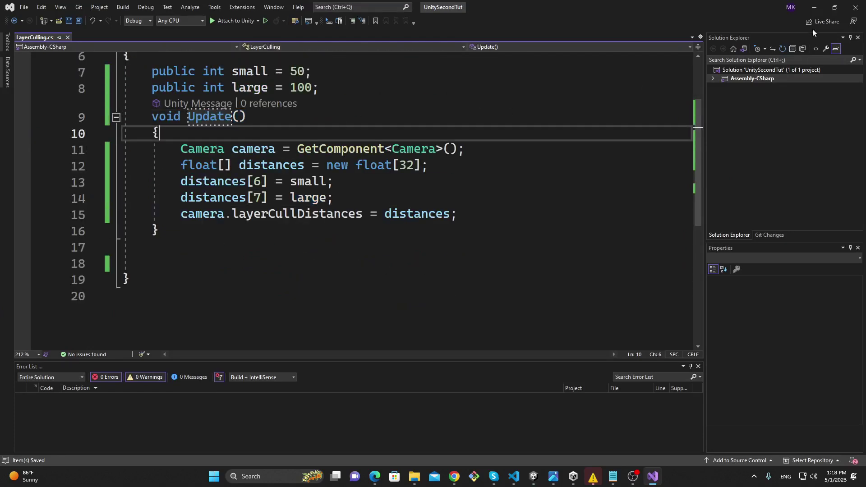
left_click(815, 7)
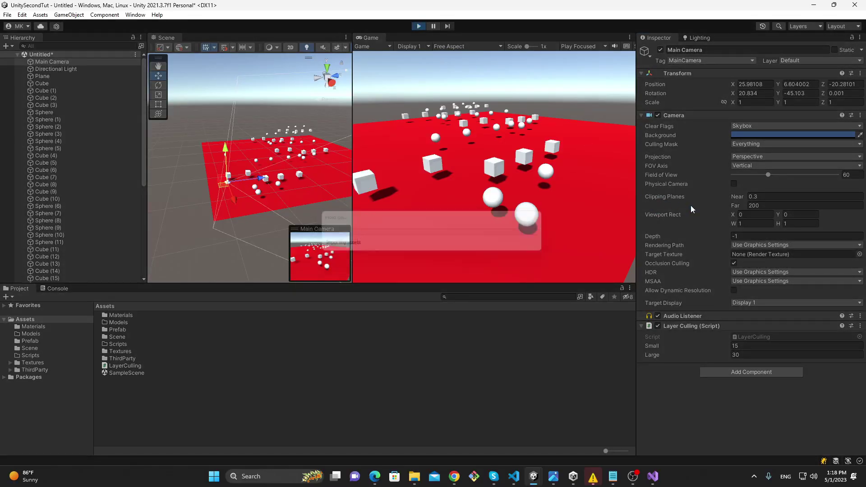
During play, set Small to 70 and Large to 40, then drag Main Camera back along Z.
mouse_move(731, 345)
left_mouse_down()
mouse_move(714, 345)
mouse_move(756, 349)
mouse_move(720, 356)
mouse_move(724, 350)
left_mouse_up()
left_click(727, 347)
type("70")
left_click(55, 62)
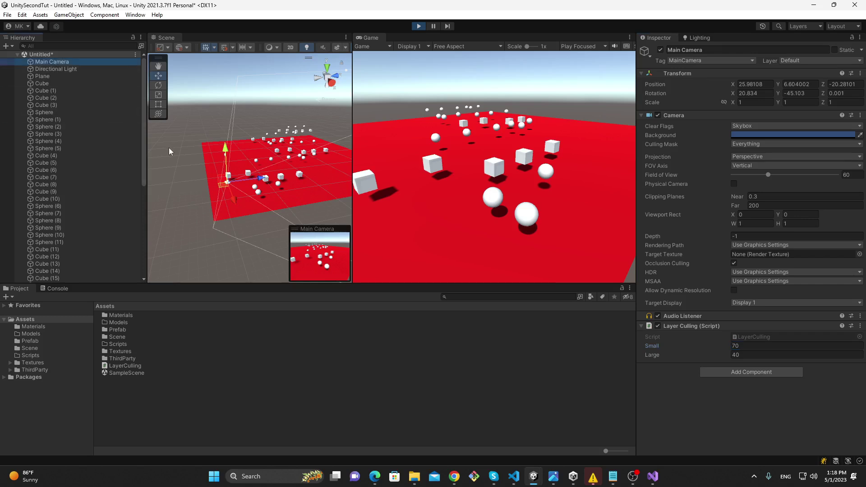
mouse_move(261, 182)
left_mouse_down()
mouse_move(287, 174)
mouse_move(36, 194)
left_mouse_up()
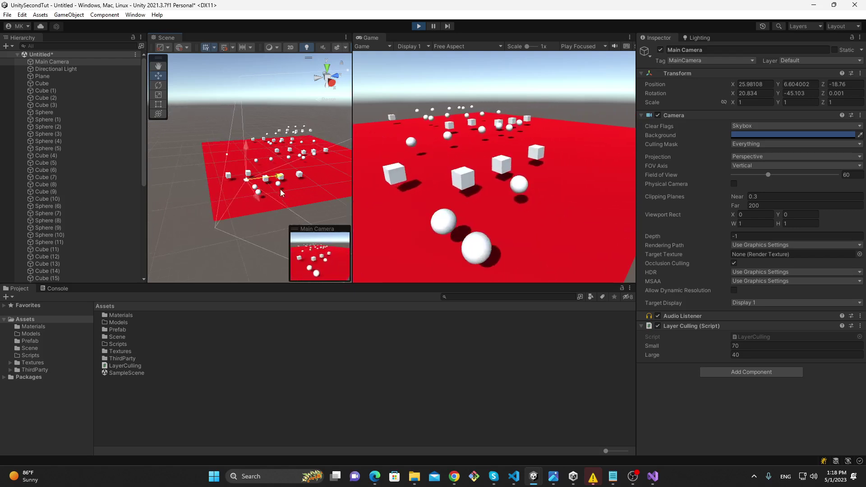
mouse_move(35, 195)
left_mouse_down()
mouse_move(211, 205)
mouse_move(138, 222)
mouse_move(621, 241)
left_mouse_up()
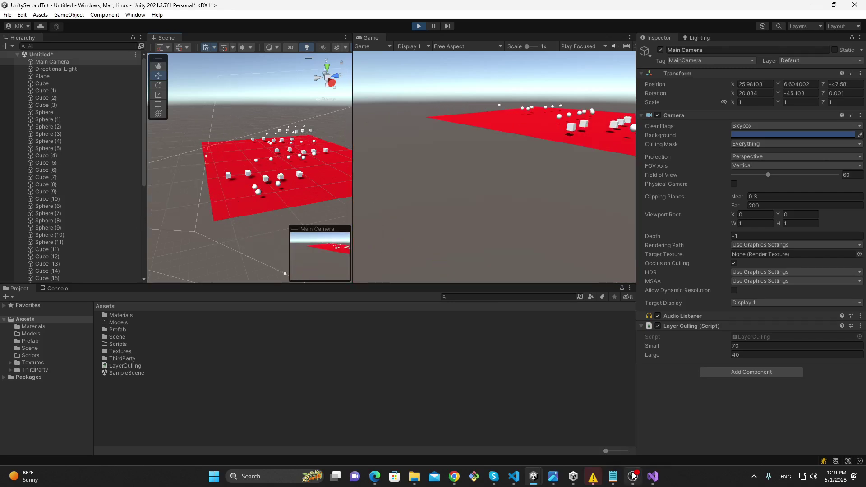